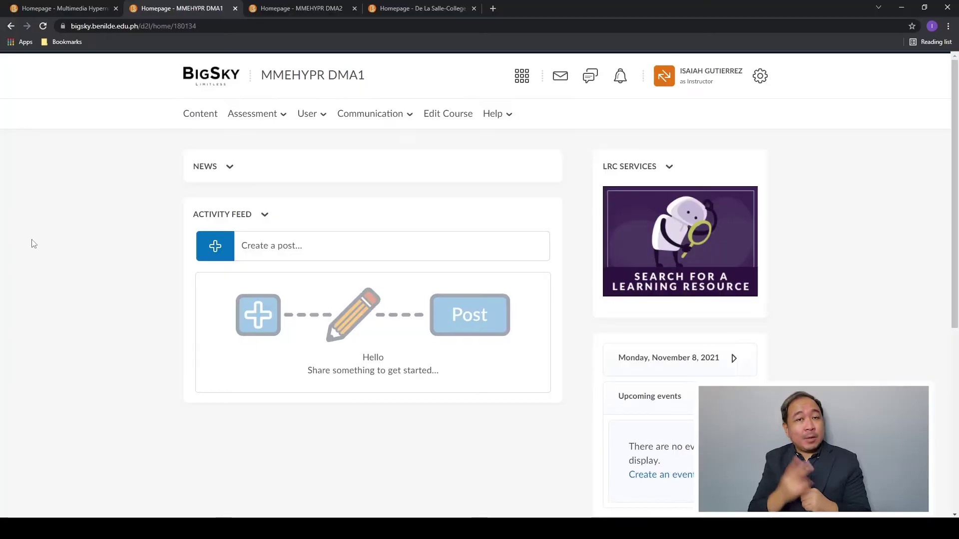
# Step: Open the MMEHYPR DMA1 course's table of contents and start copying an existing course into it
pyautogui.click(212, 122)
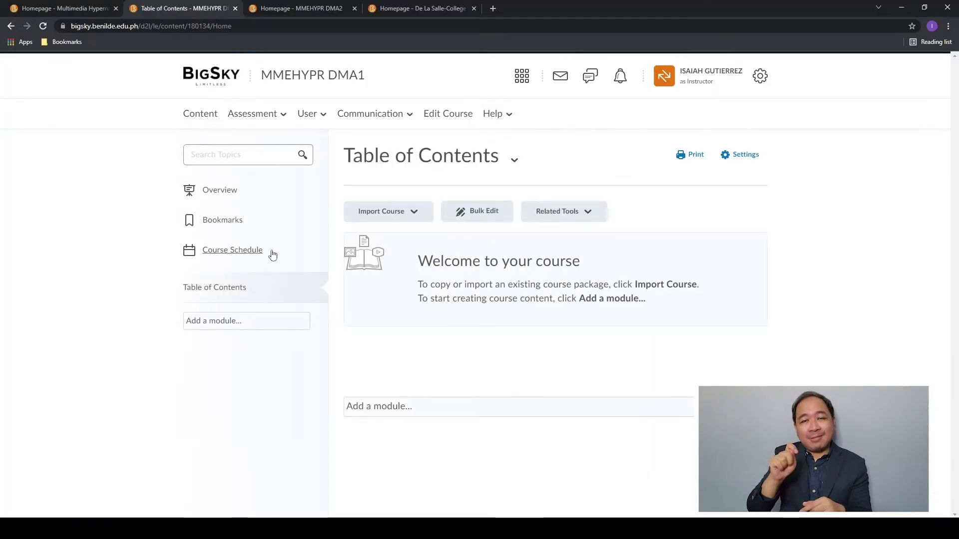
pyautogui.click(228, 292)
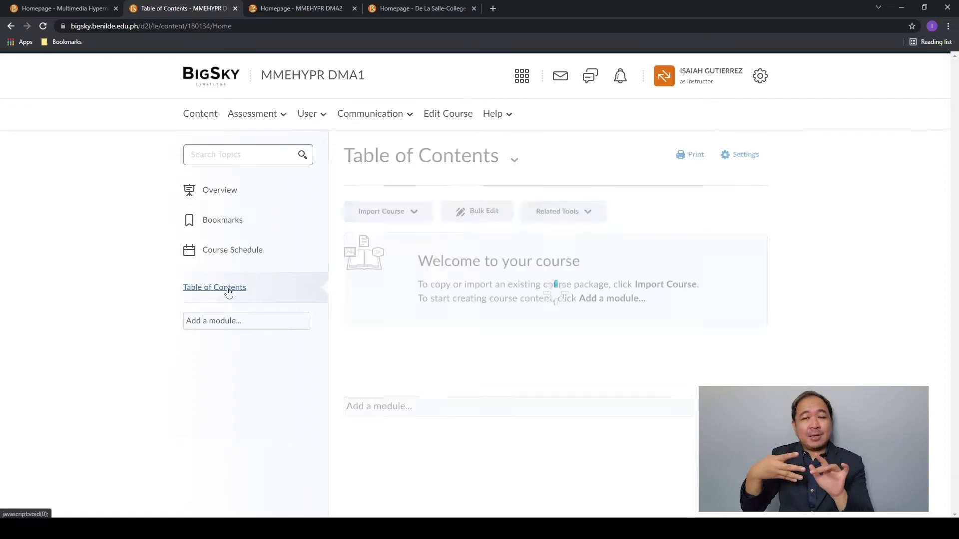
pyautogui.click(414, 215)
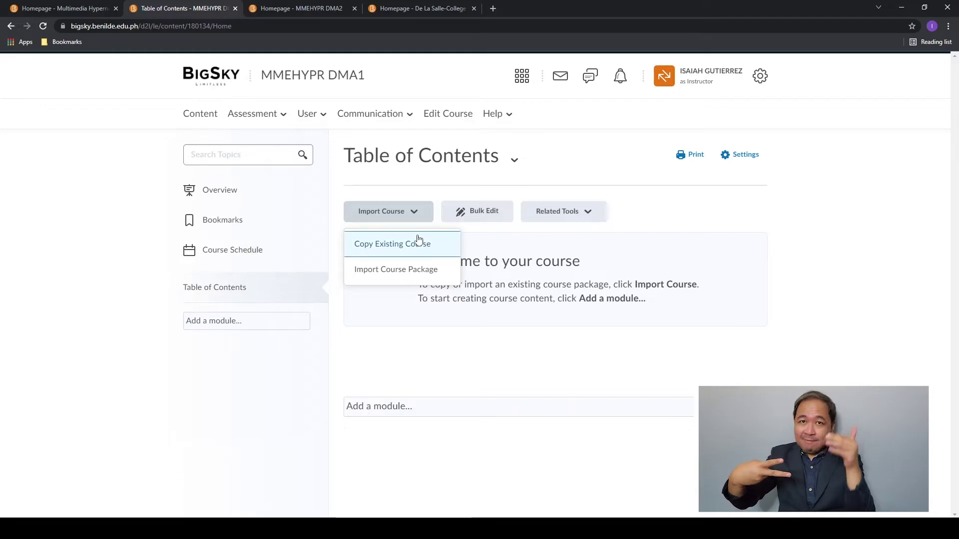
pyautogui.click(434, 251)
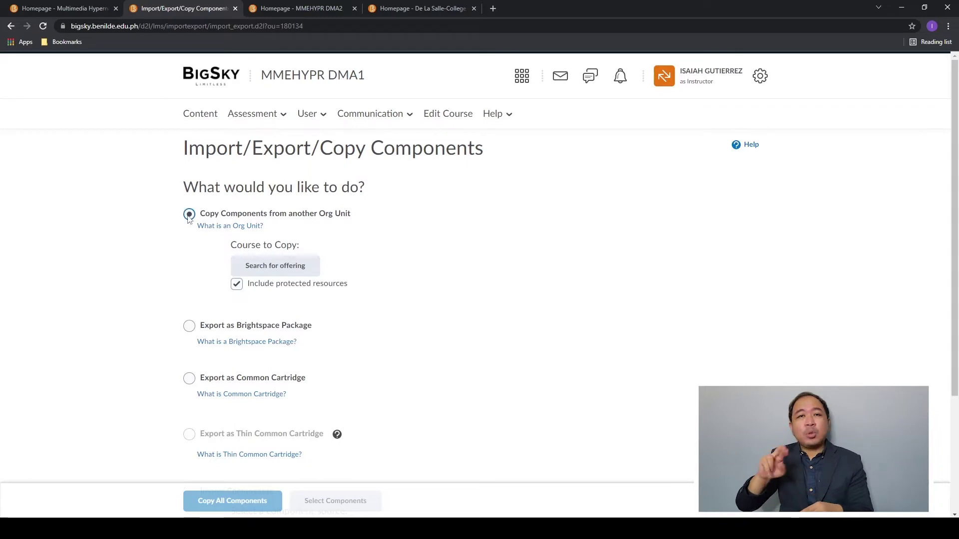
# Step: Search the course offerings for "Multimedia" and add Multimedia Hypernarratives as the course to copy, keeping protected resources included
pyautogui.click(306, 269)
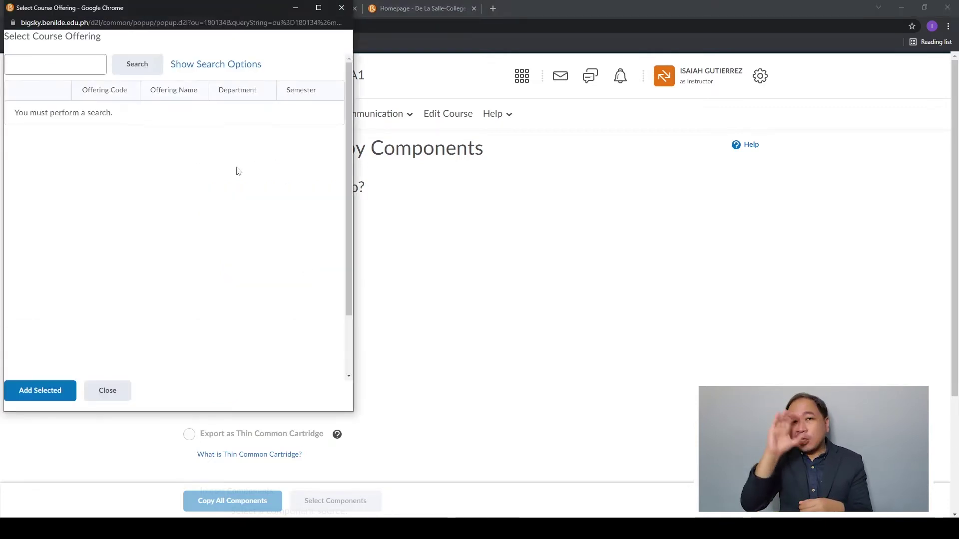
pyautogui.click(70, 60)
pyautogui.write('Multimed')
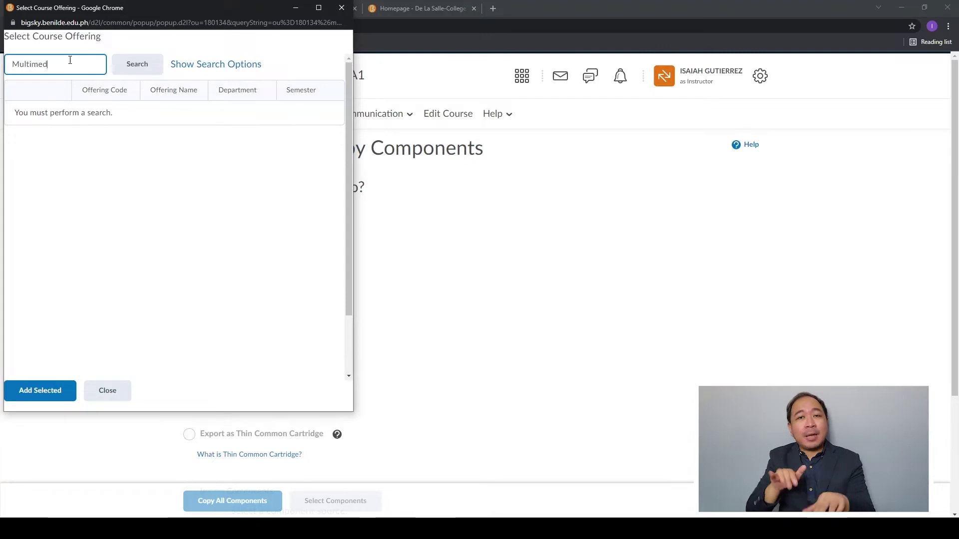
pyautogui.write('ia')
pyautogui.press('Return')
pyautogui.click(20, 134)
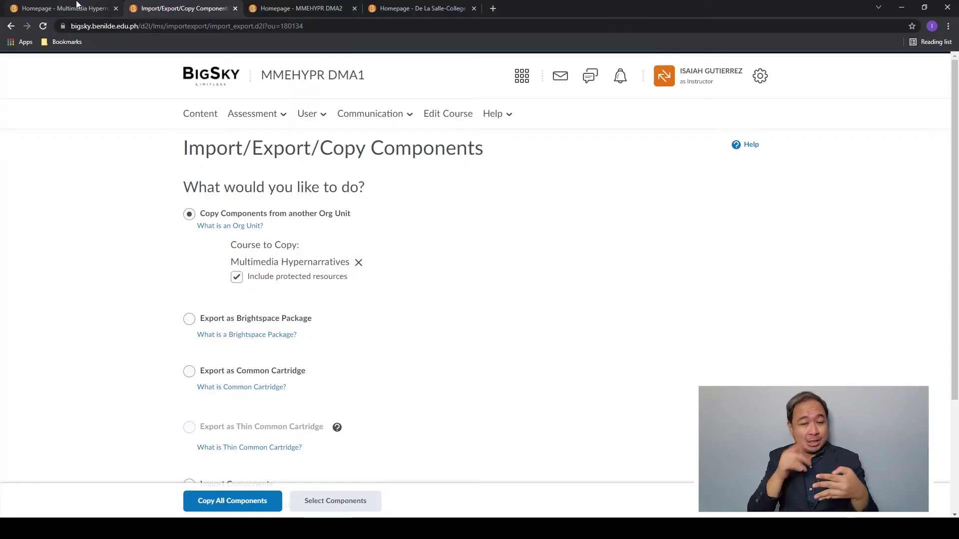
pyautogui.click(77, 6)
pyautogui.click(137, 6)
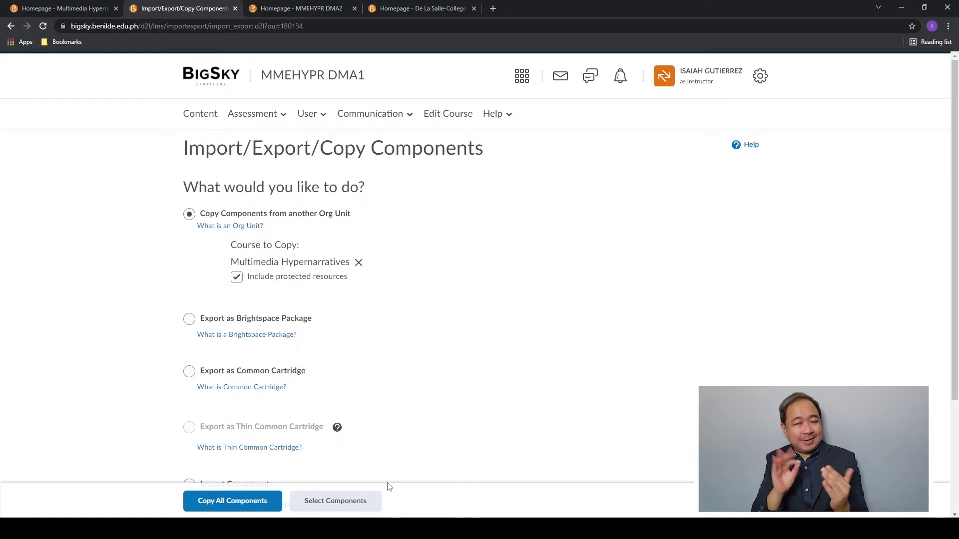
# Step: Choose to copy selected components, including every component except Discussions
pyautogui.click(372, 508)
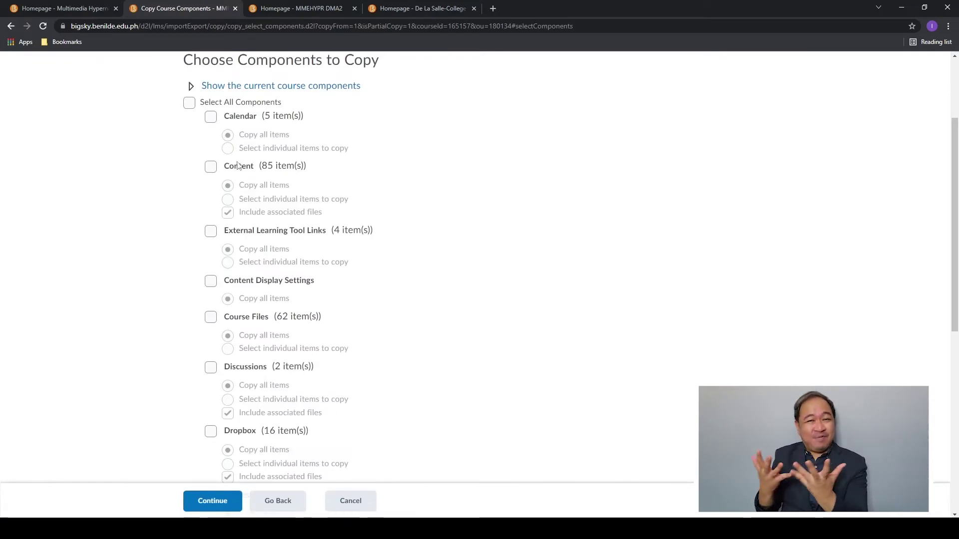
pyautogui.click(189, 103)
pyautogui.scroll(-7, 206, 317)
pyautogui.scroll(7, 205, 336)
pyautogui.click(210, 374)
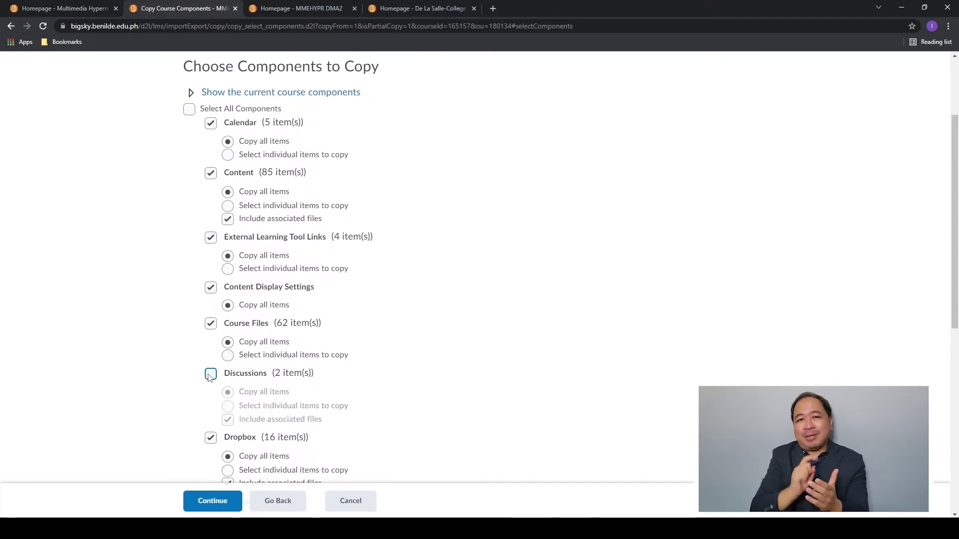
# Step: Continue with the chosen components and finish the copy without offsetting any dates
pyautogui.scroll(-10, 210, 439)
pyautogui.click(210, 499)
pyautogui.scroll(-10, 256, 392)
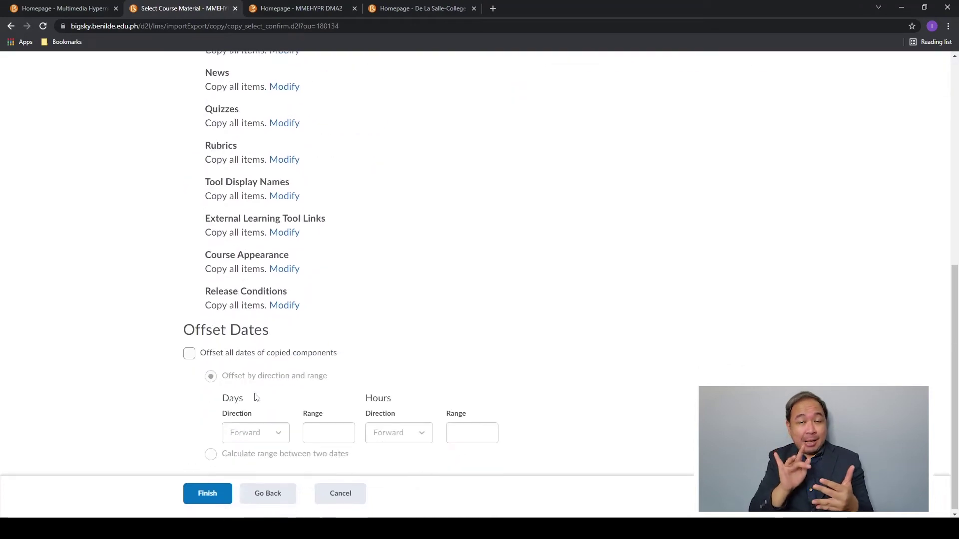
pyautogui.click(207, 497)
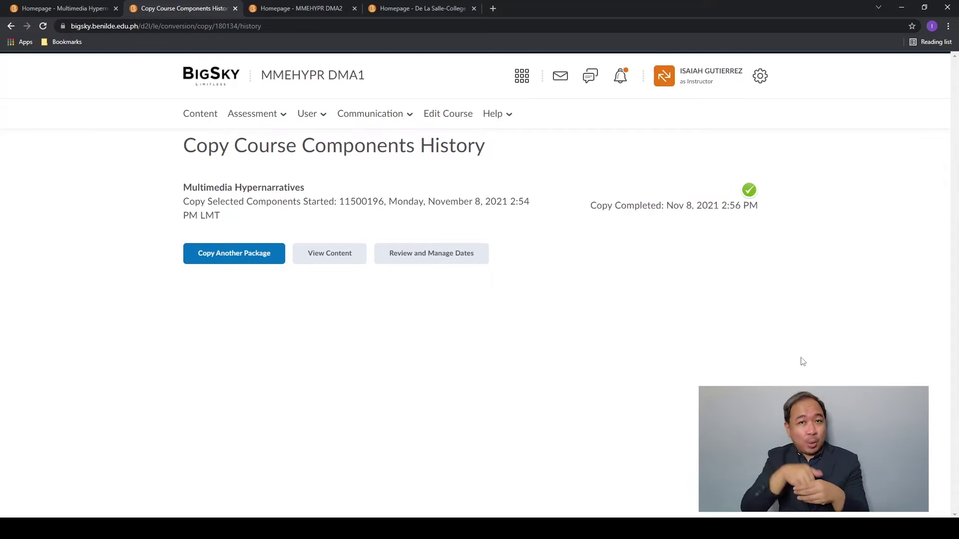
# Step: View the copied content in MMEHYPR DMA1 and look through the Week 1 module
pyautogui.click(332, 266)
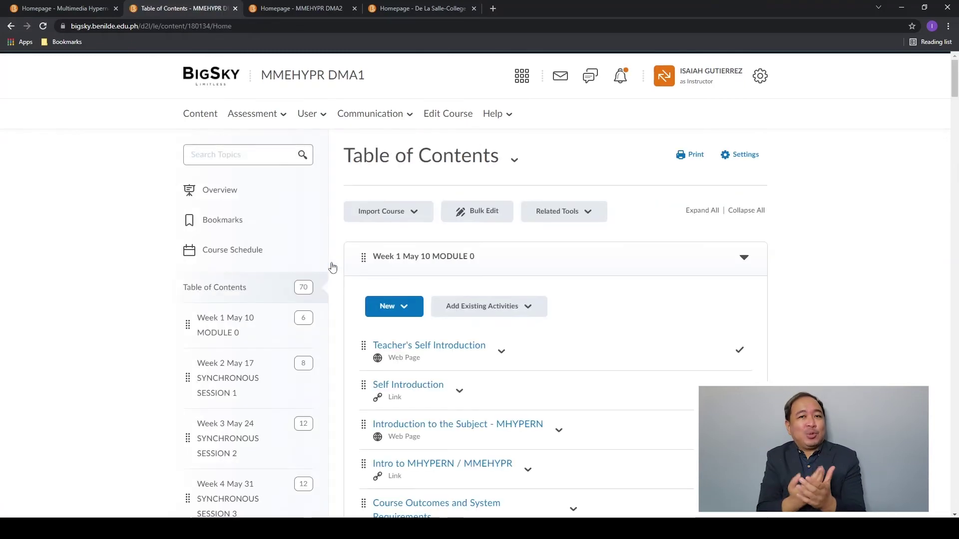
pyautogui.scroll(-2, 332, 306)
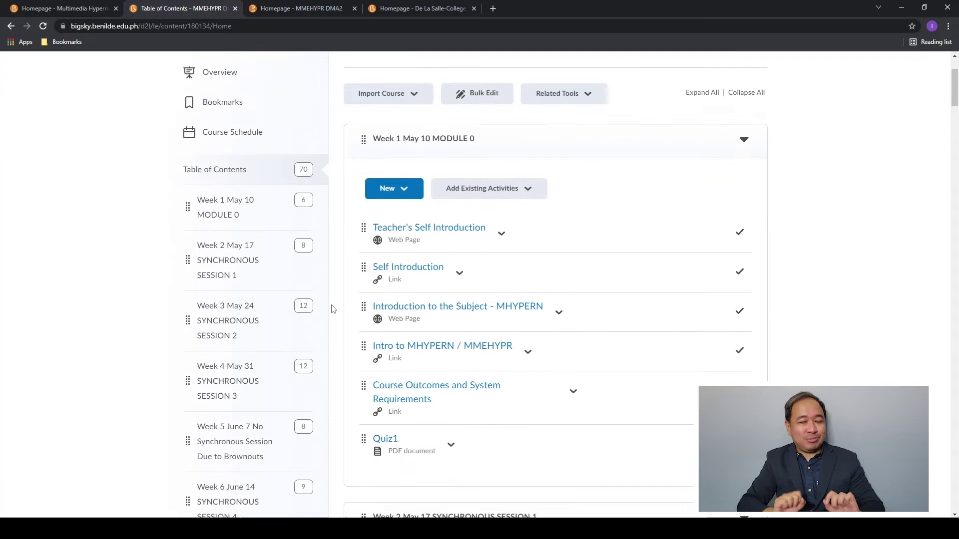
pyautogui.scroll(-2, 332, 308)
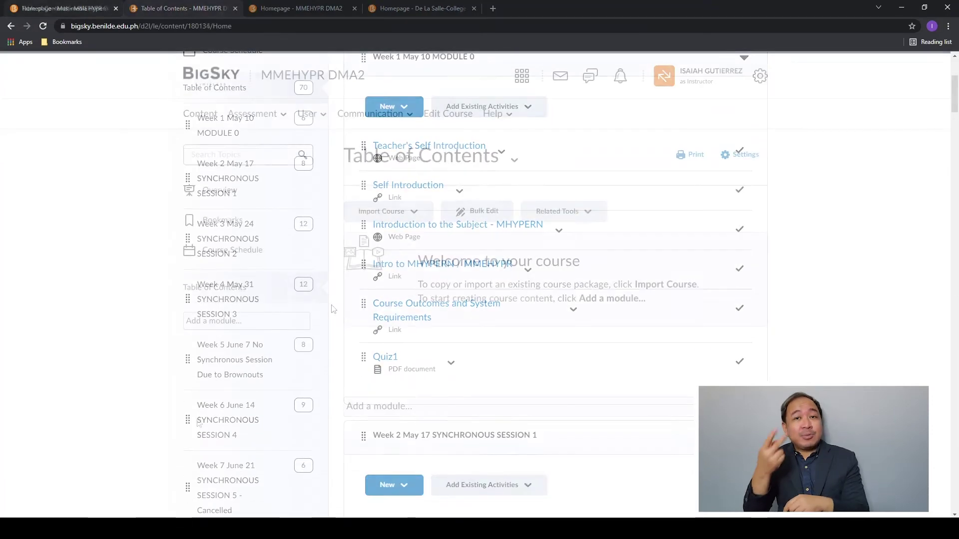
# Step: In the MMEHYPR DMA2 course, start importing components from a course package
pyautogui.click(407, 212)
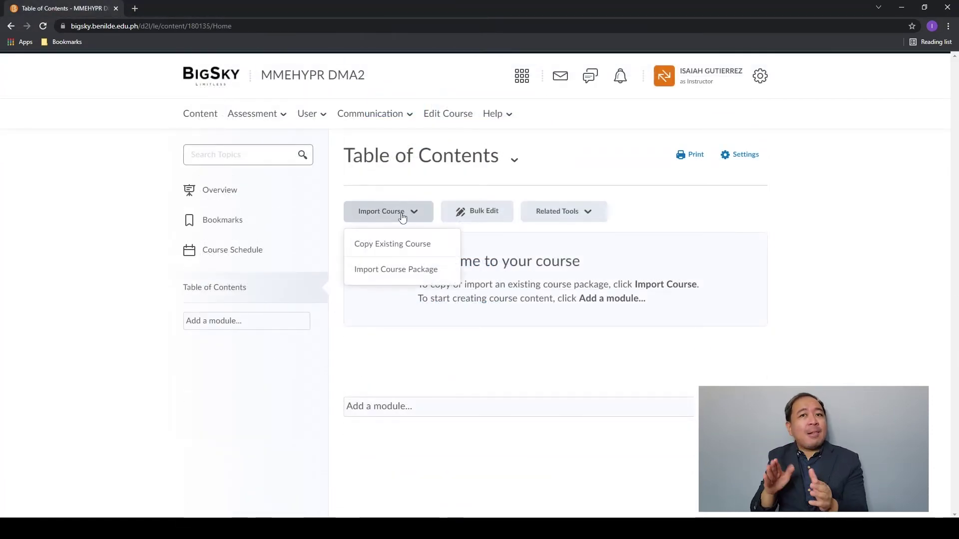
pyautogui.click(417, 276)
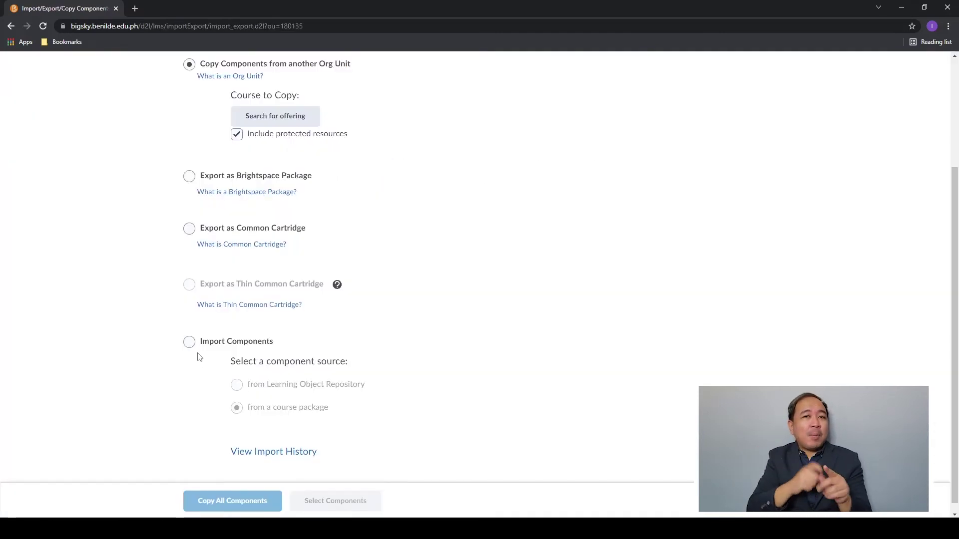
pyautogui.click(188, 342)
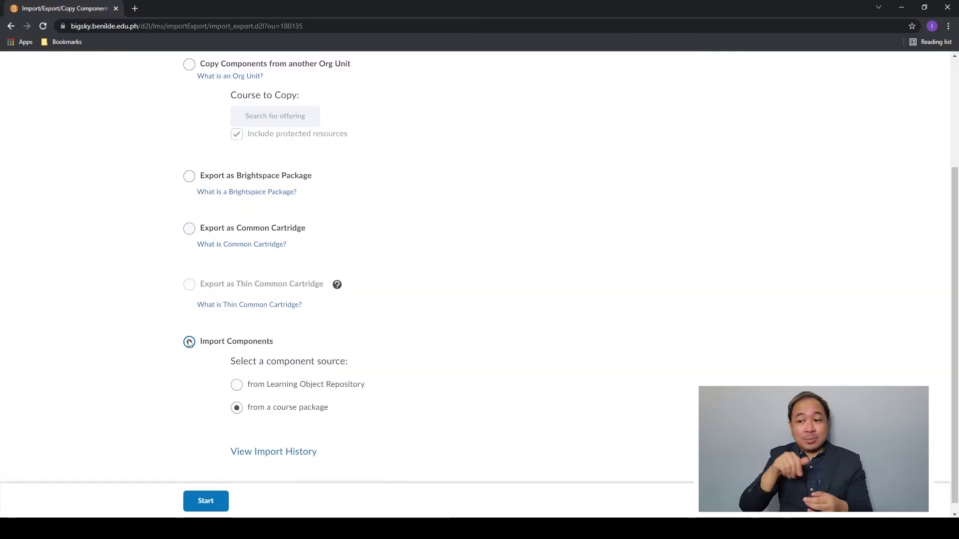
pyautogui.click(211, 503)
pyautogui.scroll(2, 381, 206)
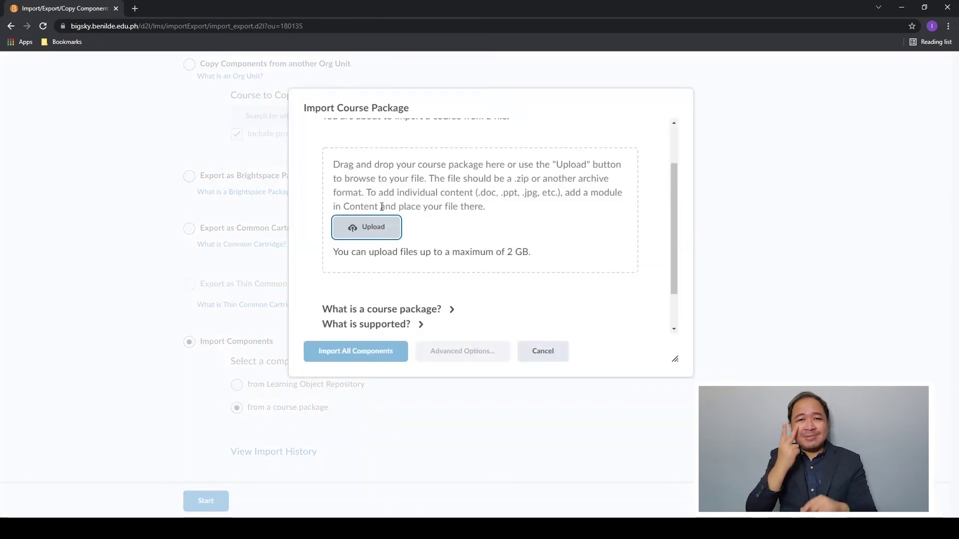
# Step: Upload the ZIP course package D2LExport_165157_CET_Intern_Sandbox_202111848 from the Sandbox folder
pyautogui.click(375, 287)
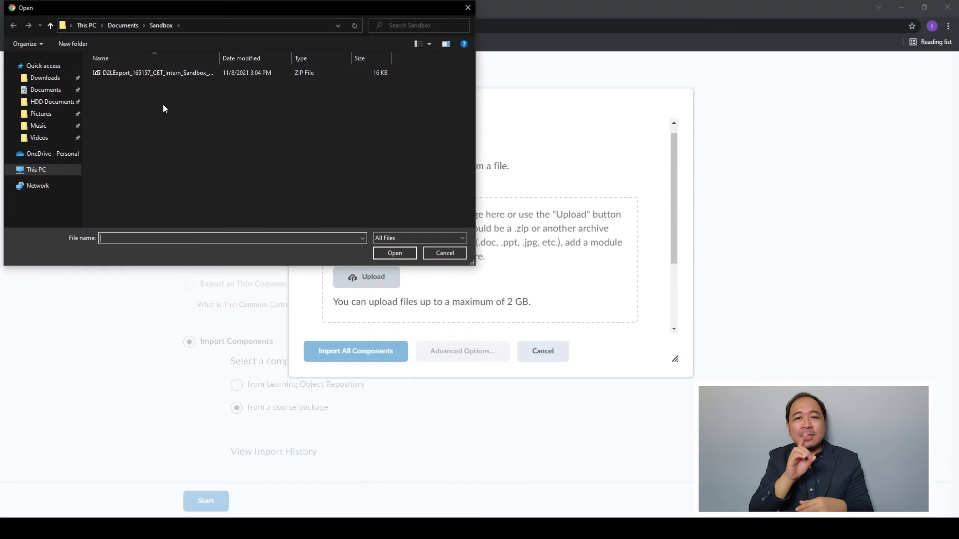
pyautogui.click(151, 73)
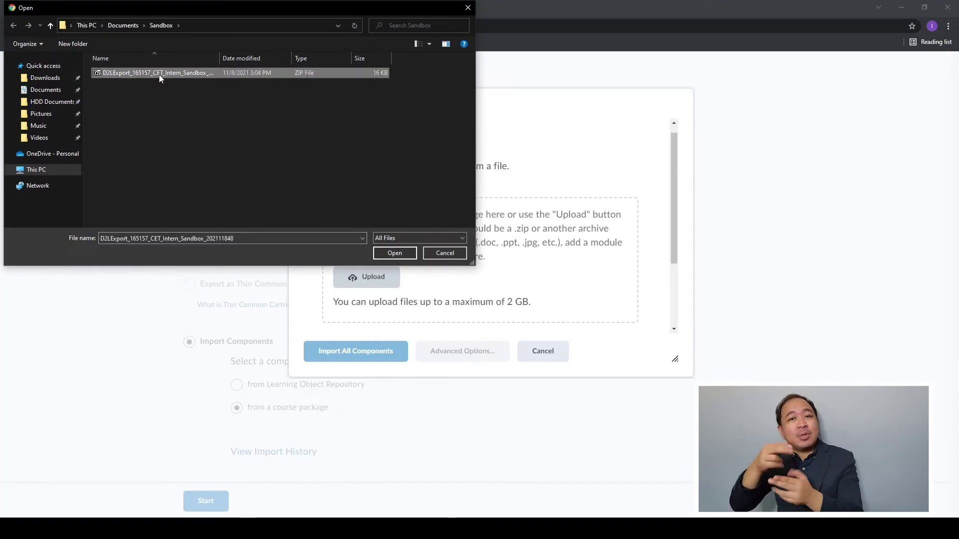
pyautogui.doubleClick(159, 74)
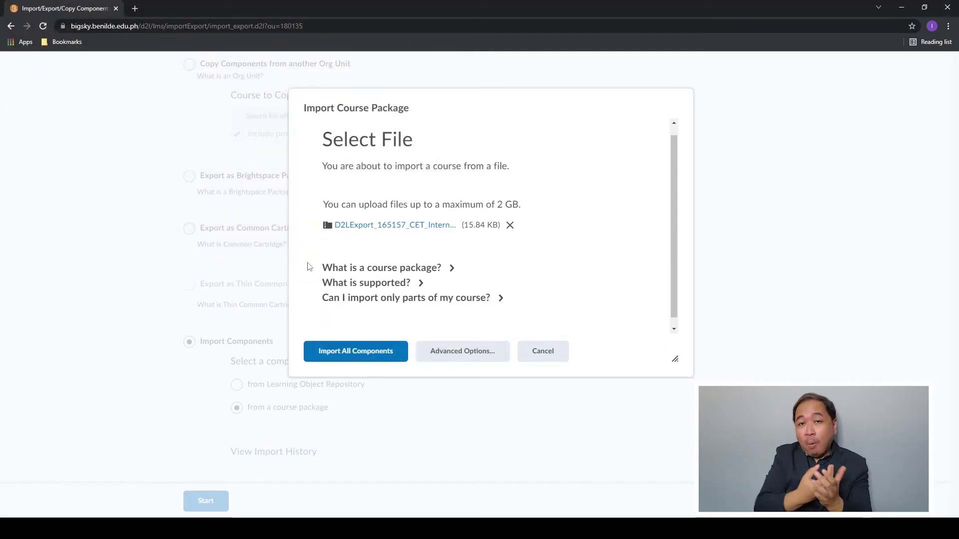
# Step: Import all components of the uploaded package and look through the imported course content
pyautogui.click(362, 360)
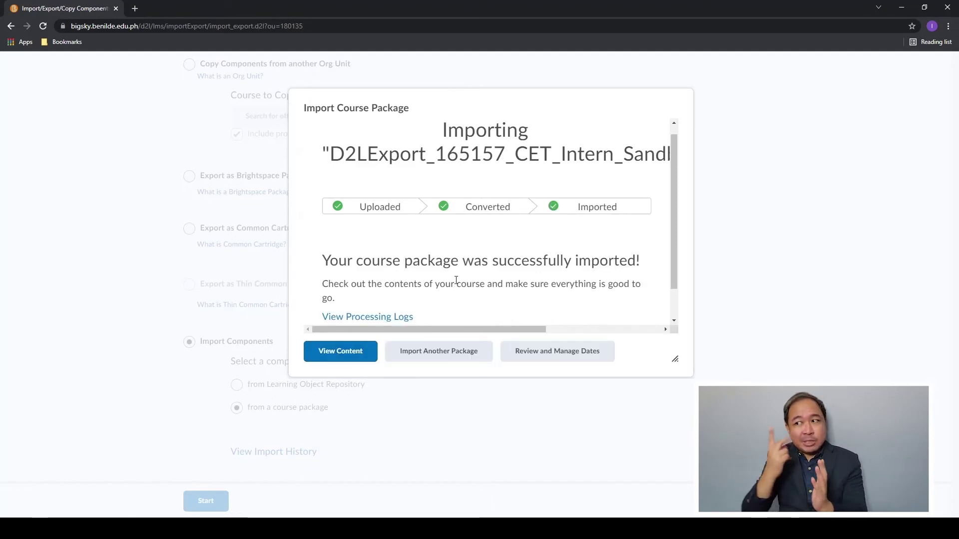
pyautogui.click(349, 355)
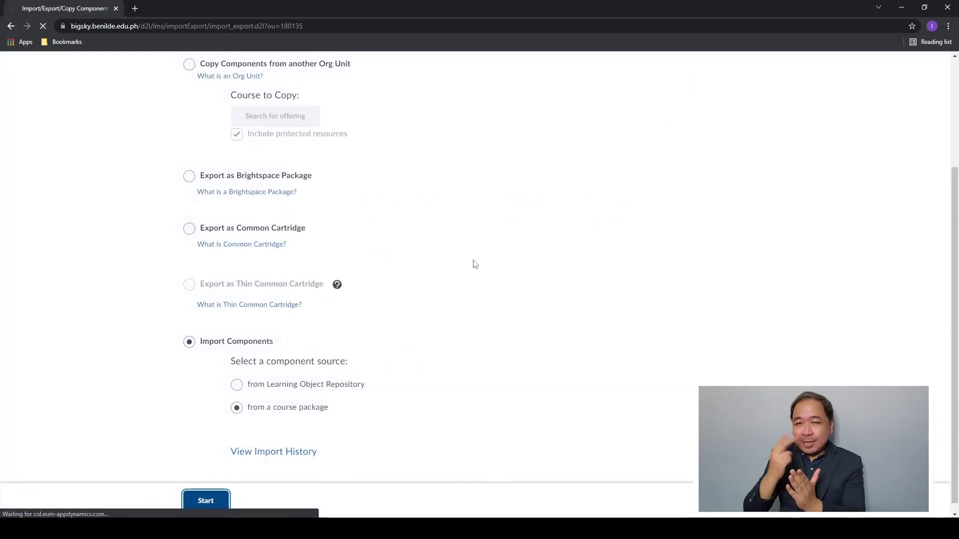
pyautogui.scroll(-20, 310, 375)
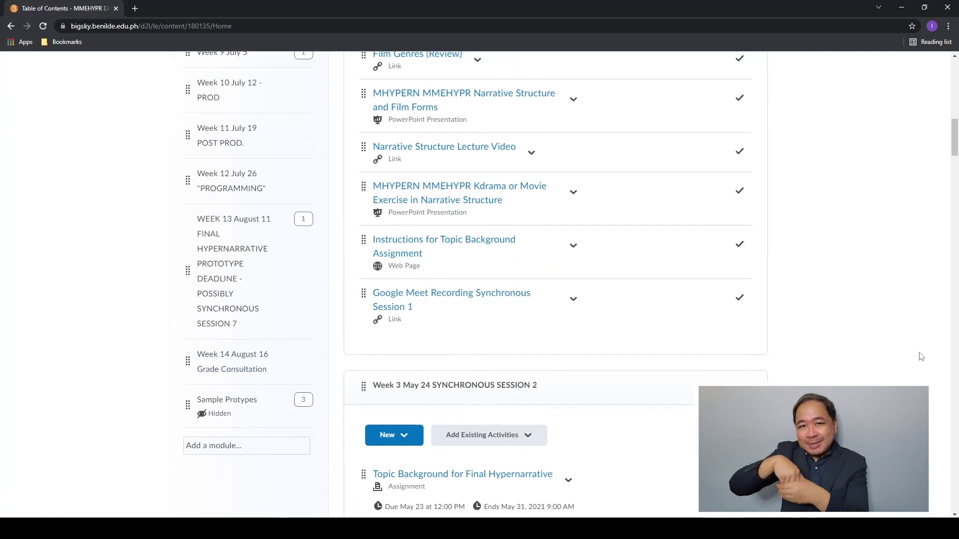